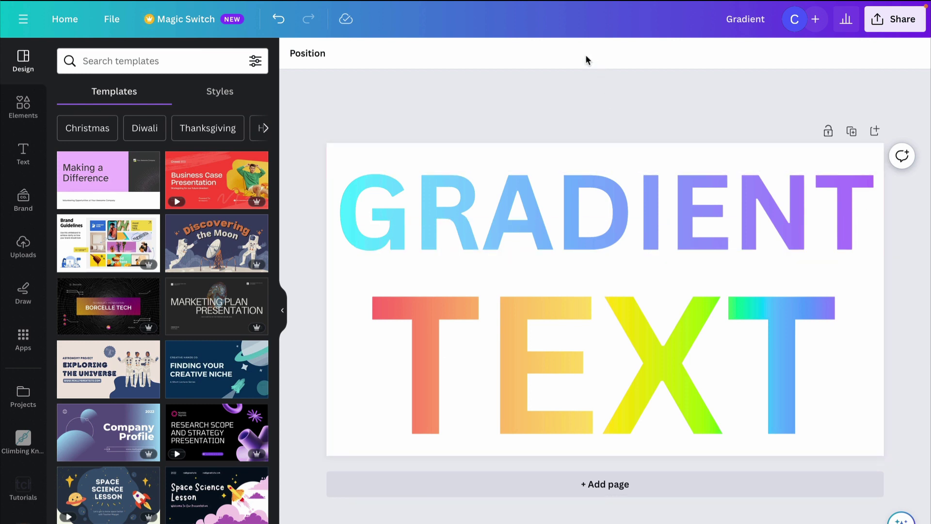
Delete the GRADIENT text element from the page
click(584, 192)
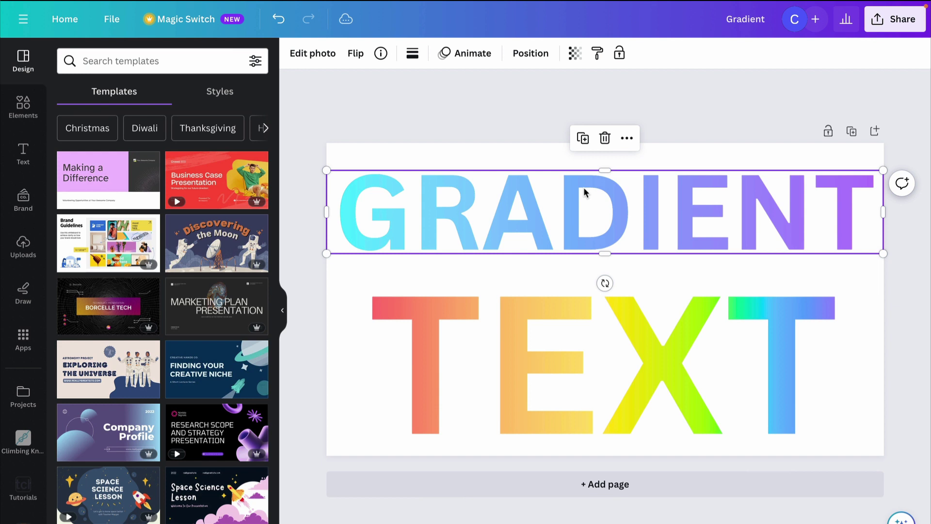
key(Delete)
Delete the TEXT element, then add and remove the rainbow gradient from Elements
click(558, 323)
key(Delete)
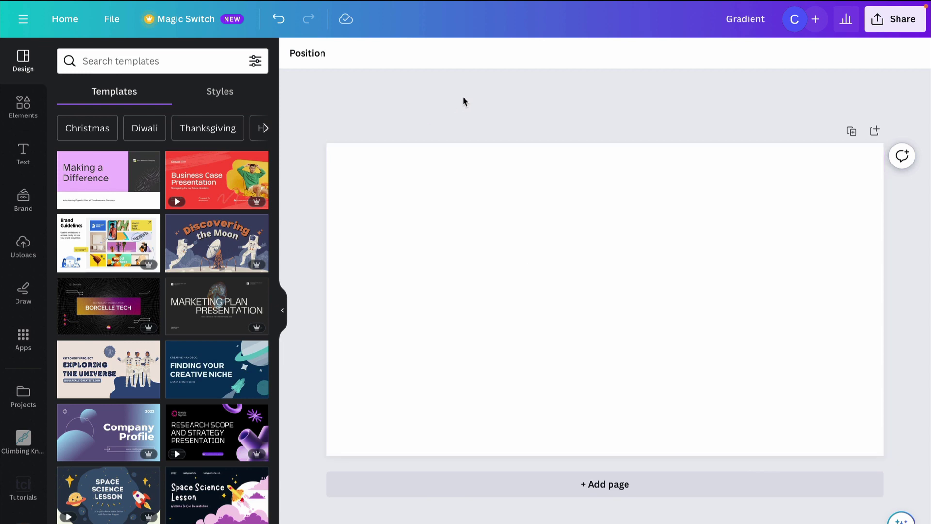
click(23, 106)
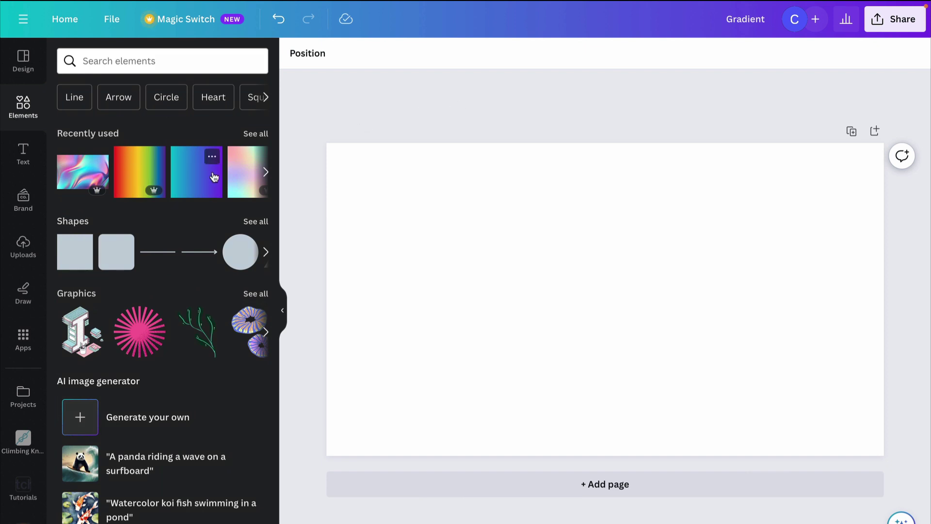
click(140, 174)
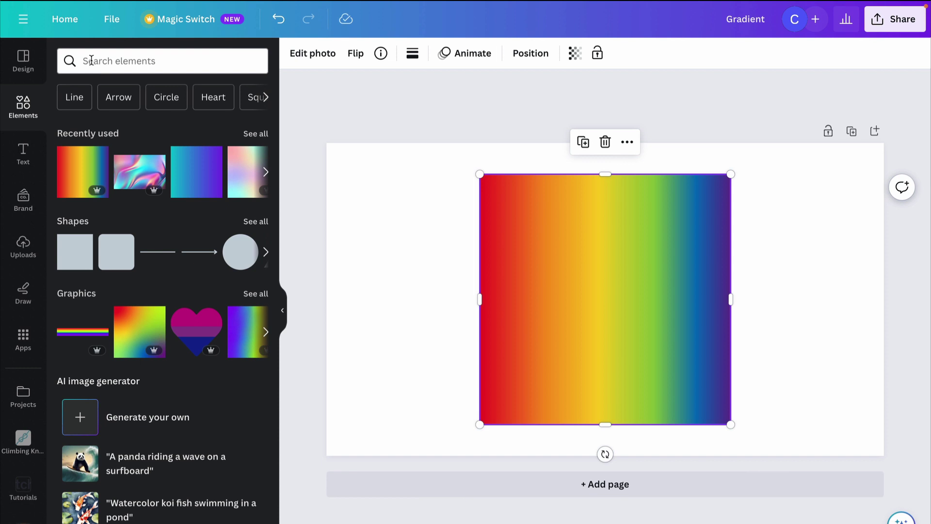
key(Delete)
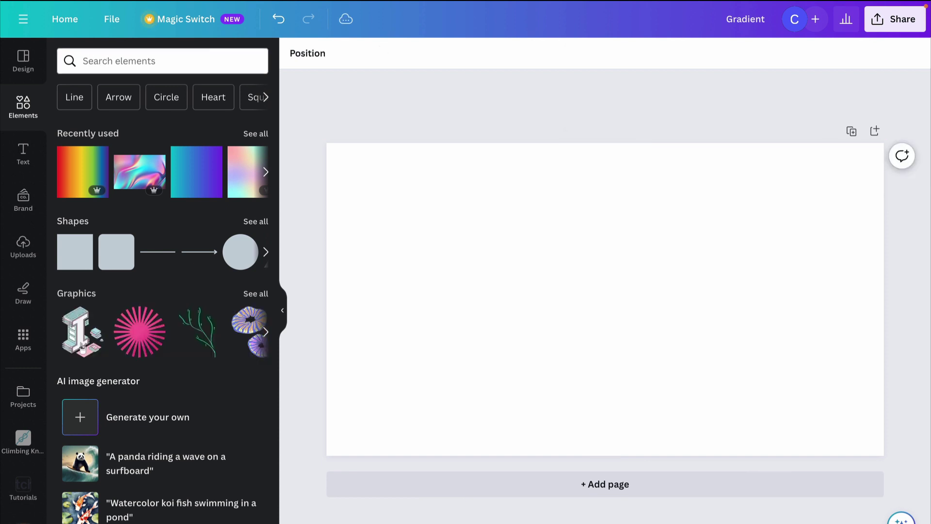
Search Graphics for 'gradient', then add and delete the holographic gradient image
click(192, 61)
click(107, 116)
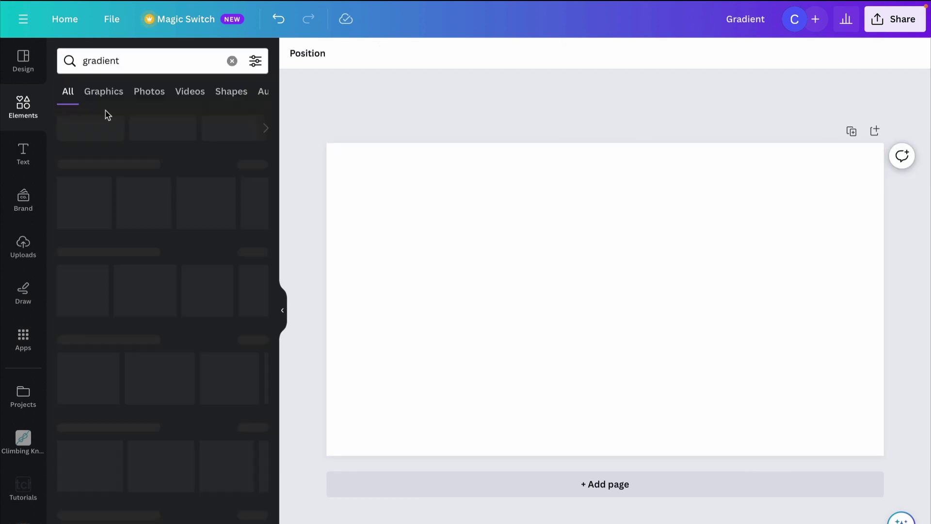
click(262, 163)
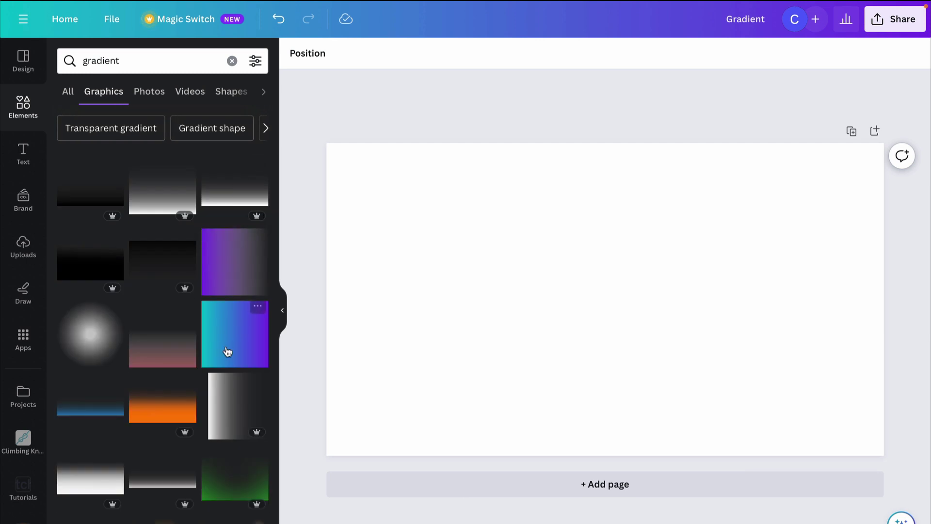
click(233, 62)
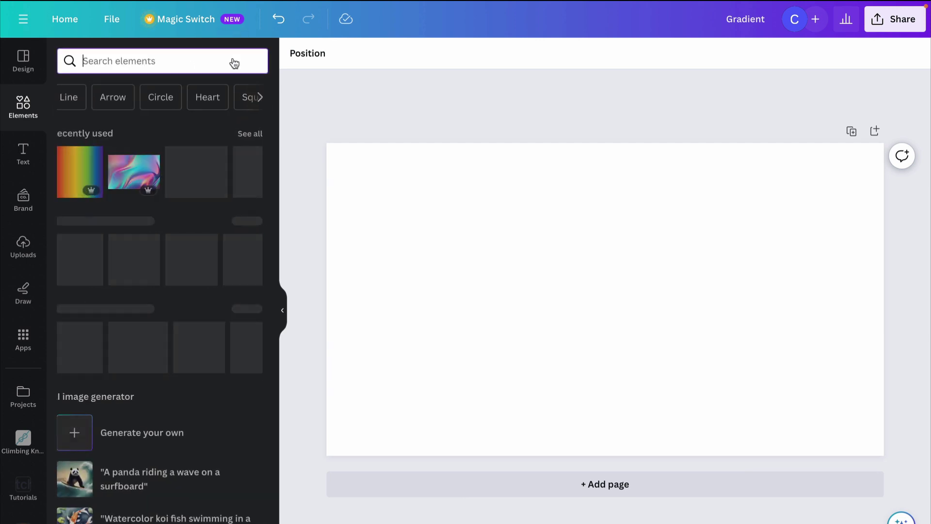
click(146, 173)
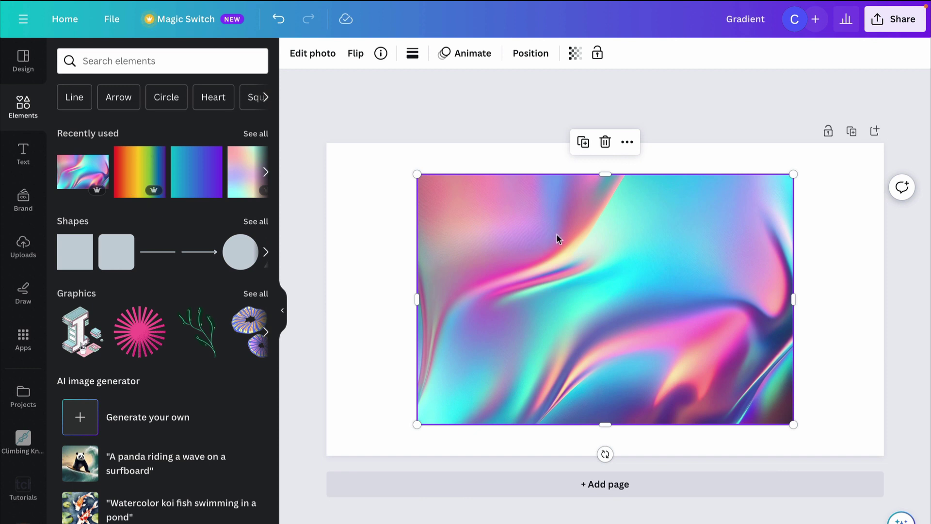
key(Delete)
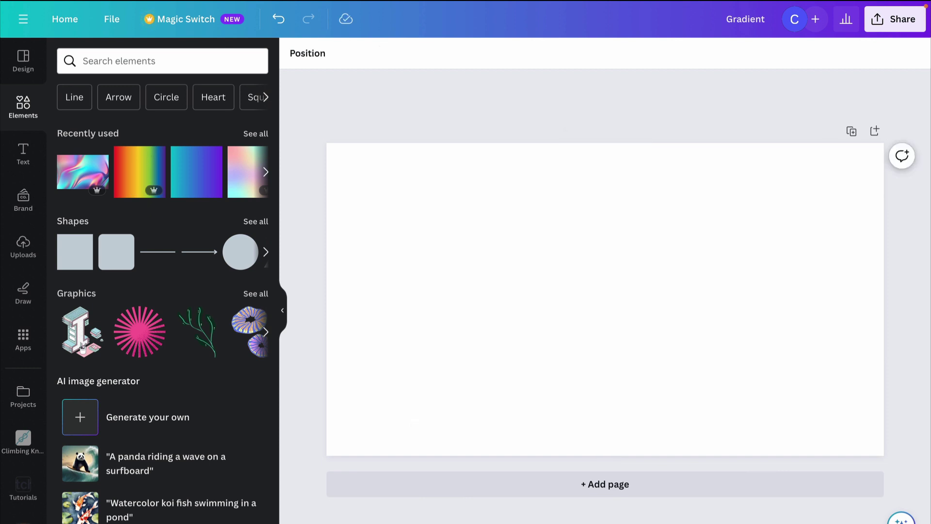
Add the teal-to-purple gradient and stretch it to cover the whole page
click(194, 181)
drag(654, 295, 428, 293)
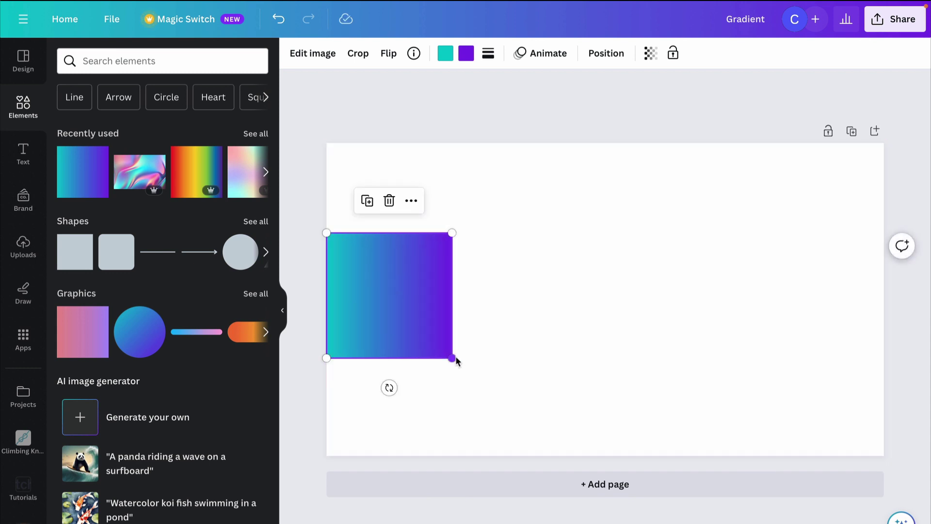
drag(455, 358, 887, 438)
drag(636, 349, 717, 234)
drag(415, 499, 326, 523)
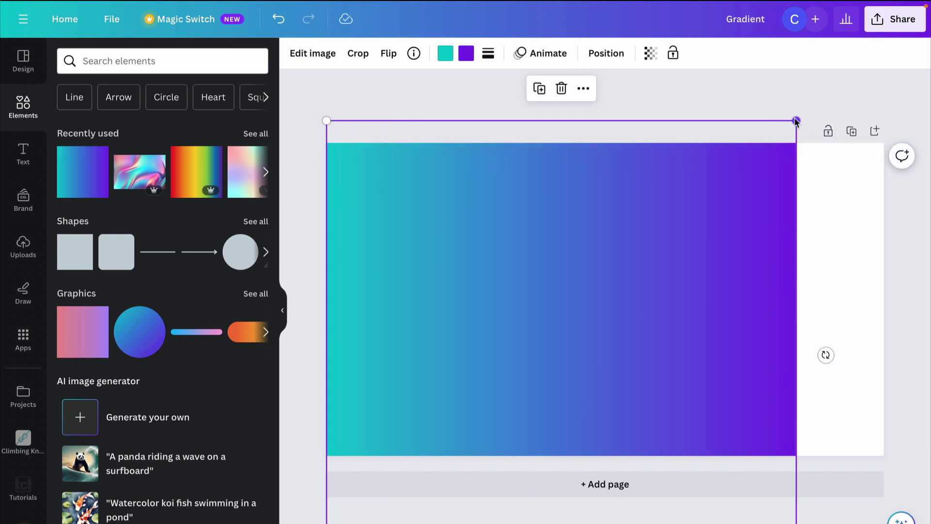
drag(795, 121, 883, 76)
Change the gradient's teal end to red
click(310, 116)
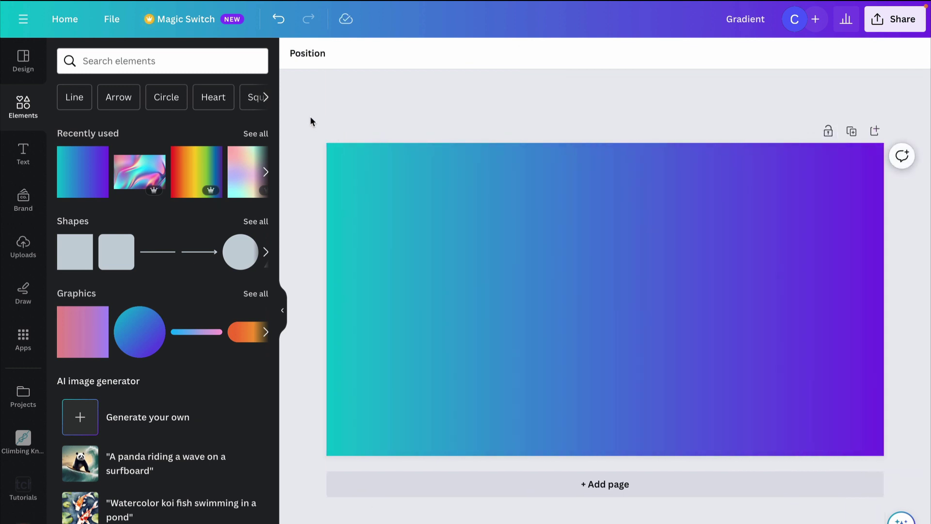
click(472, 195)
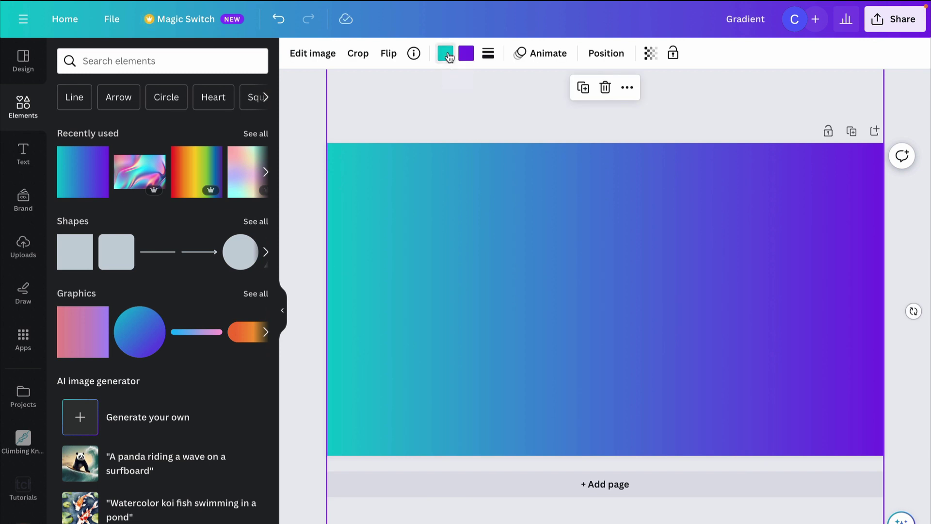
click(449, 57)
click(108, 236)
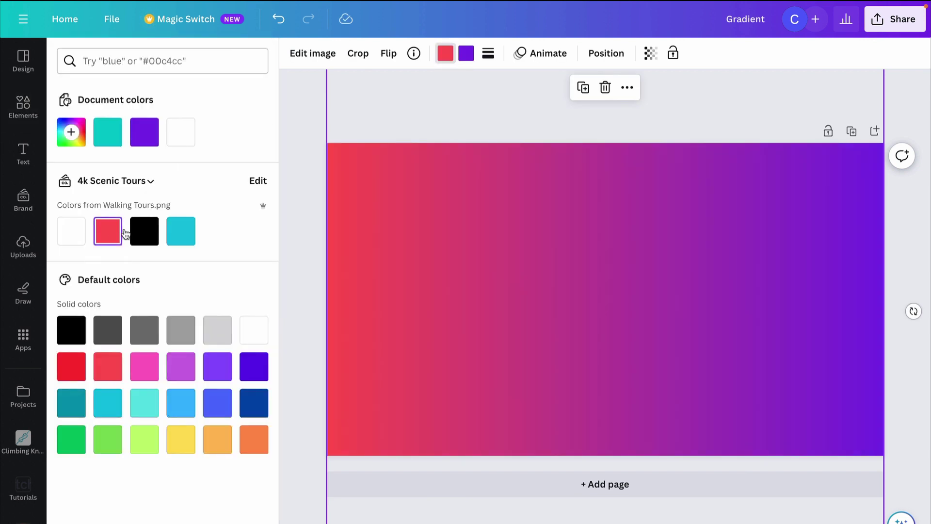
key(Escape)
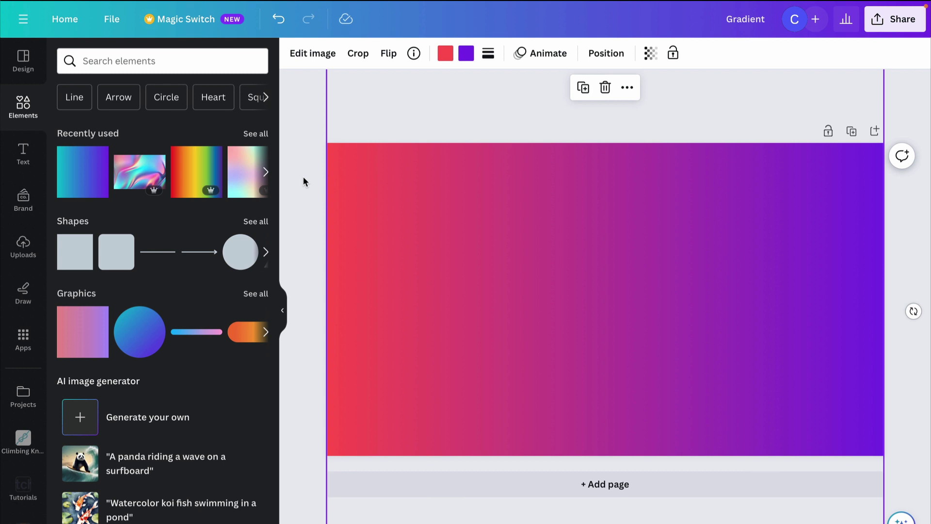
Add a heading reading 'GRADIENT' to the page
click(303, 178)
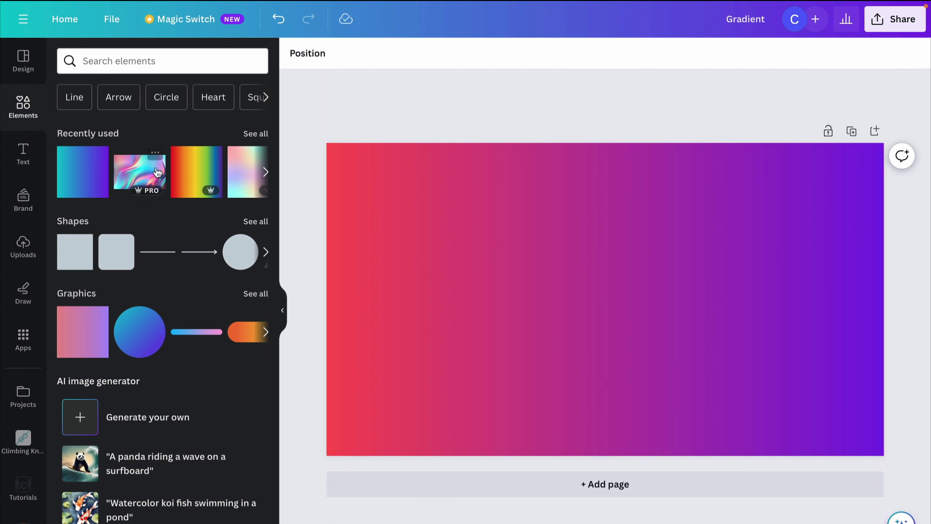
click(22, 154)
click(174, 216)
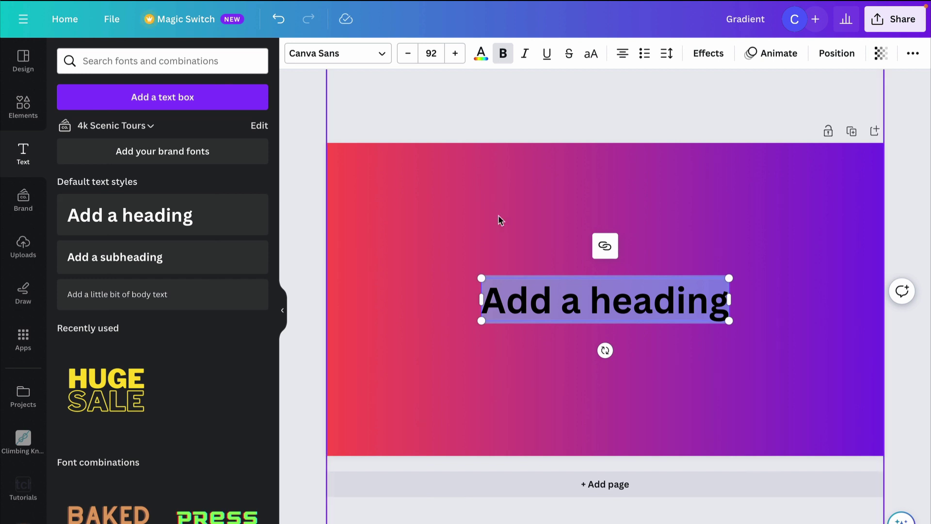
text(GRADIENT)
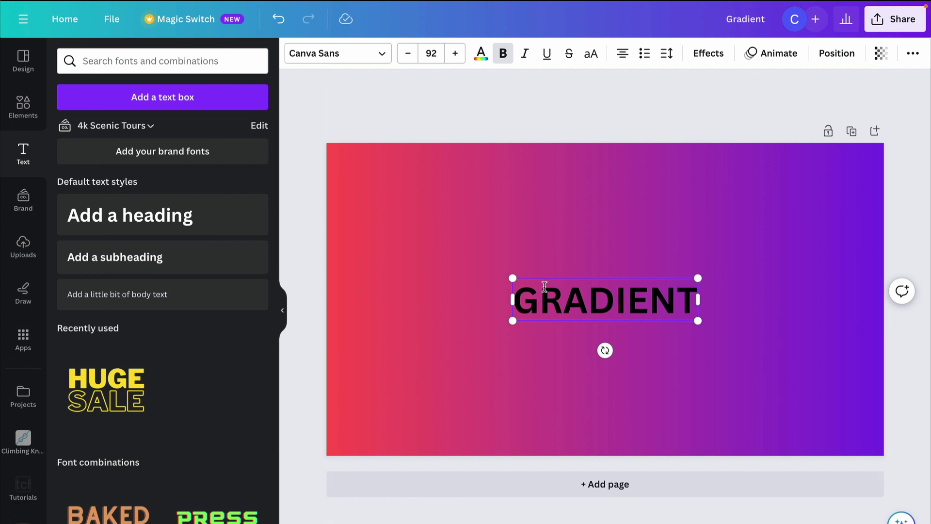
Enlarge the GRADIENT heading to about size 270 across the page width and centre it
drag(513, 278, 333, 236)
drag(699, 323, 876, 370)
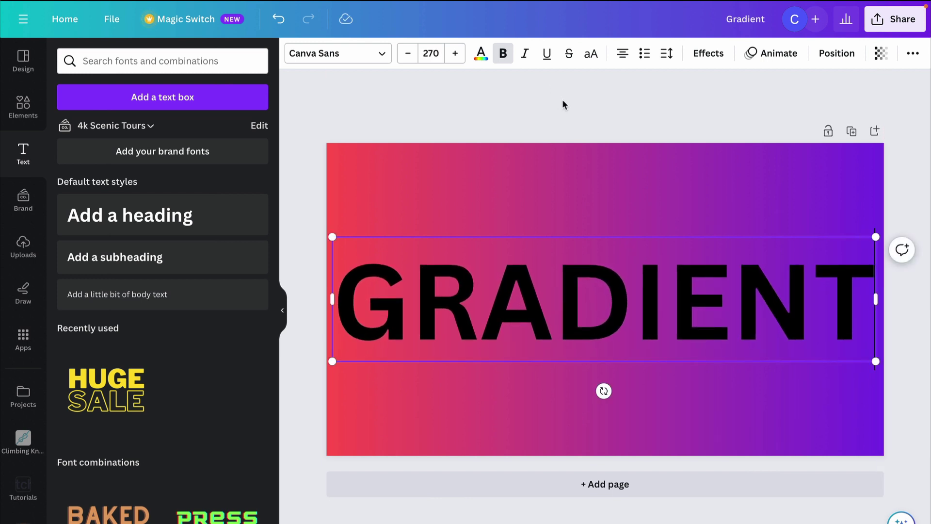
click(561, 101)
click(609, 304)
mouse_move(609, 304)
mouse_down()
mouse_move(605, 292)
mouse_move(613, 292)
mouse_up()
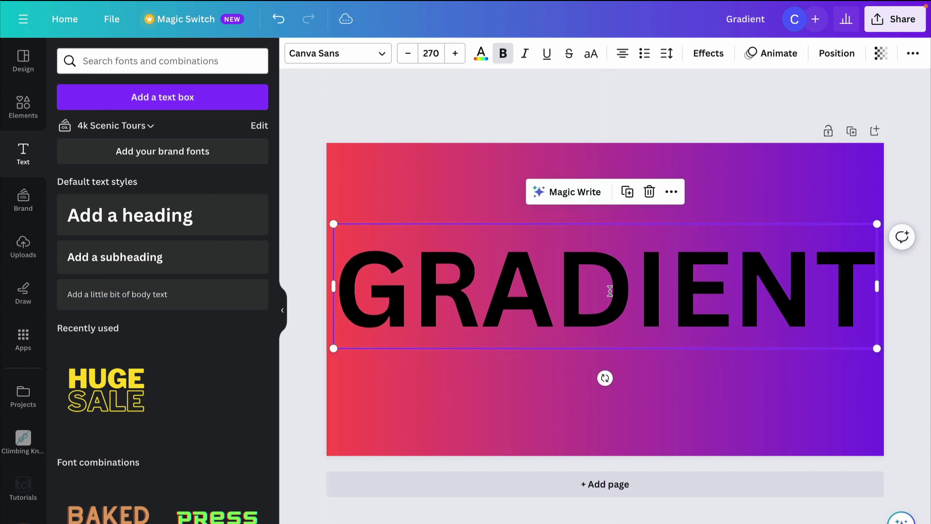
drag(371, 275, 868, 278)
Change the GRADIENT text colour to white
click(481, 53)
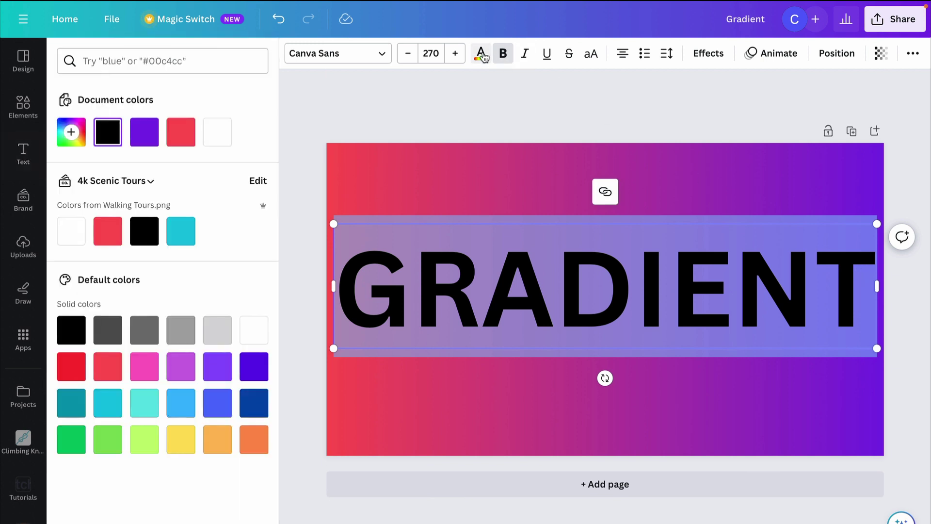
click(216, 136)
key(Escape)
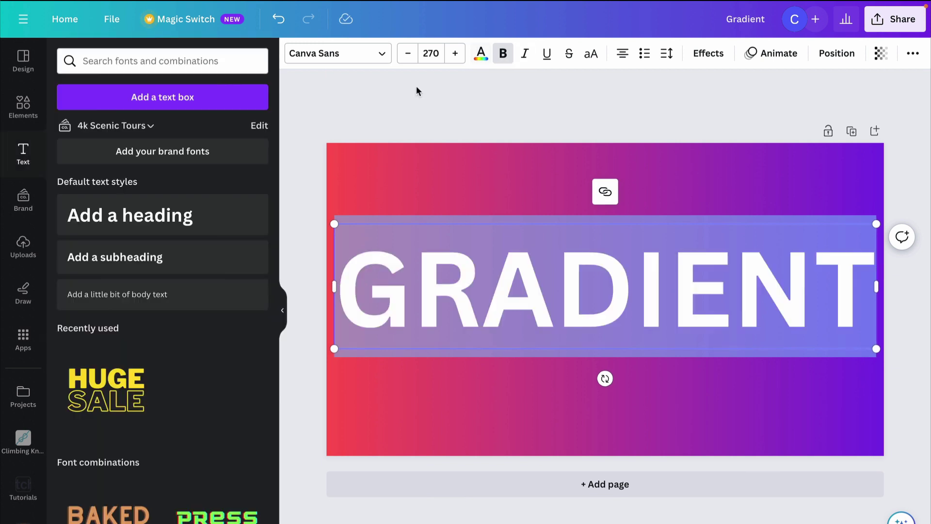
Set the GRADIENT text transparency to roughly 51 so the background shows through
click(881, 55)
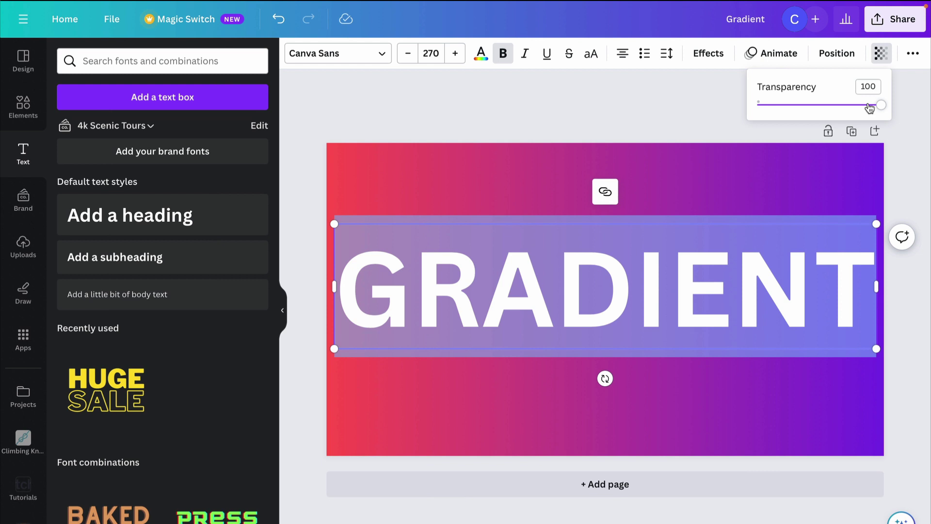
drag(882, 106, 823, 110)
click(648, 106)
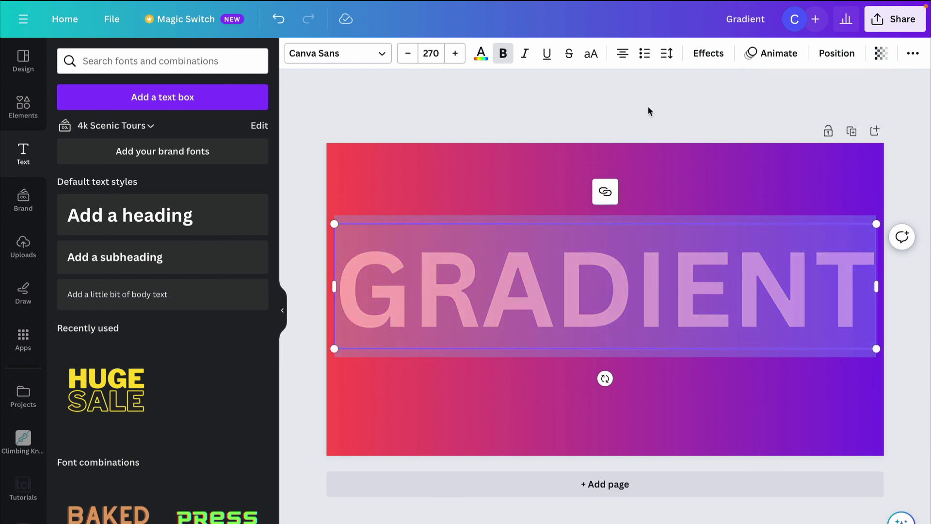
click(647, 106)
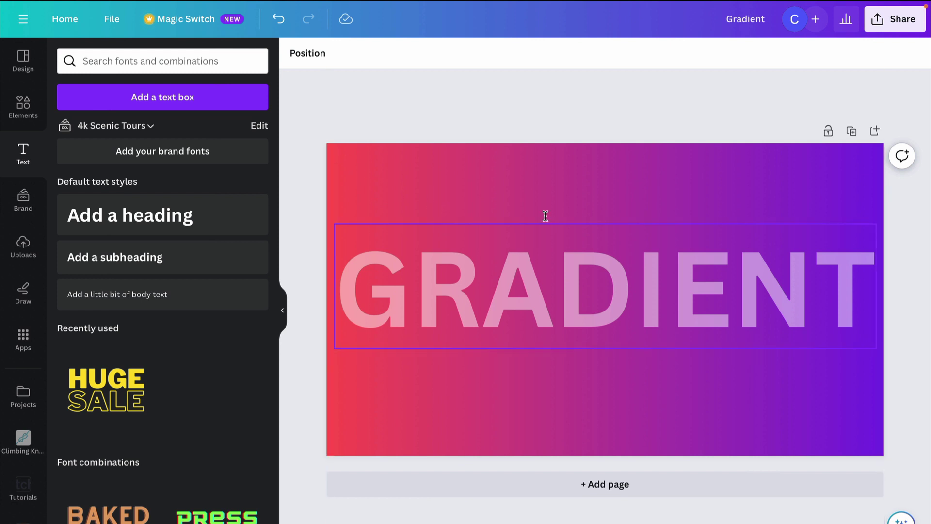
Download the design as a 1920 × 1080 PNG saved as Gradient.png in Downloads
click(901, 18)
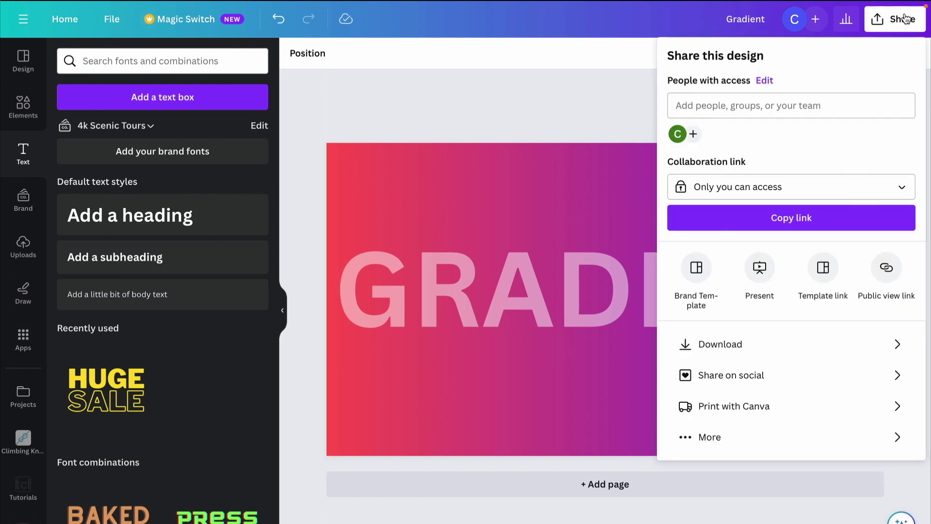
click(749, 345)
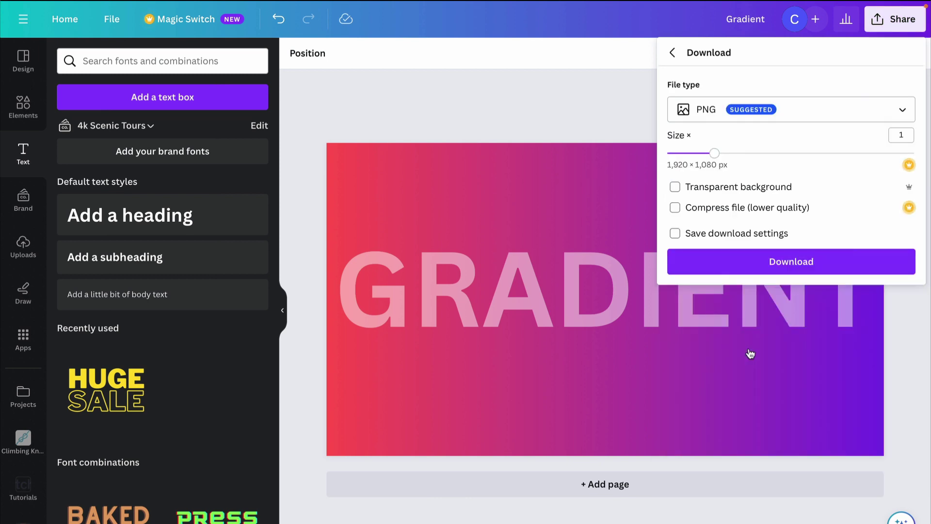
click(761, 273)
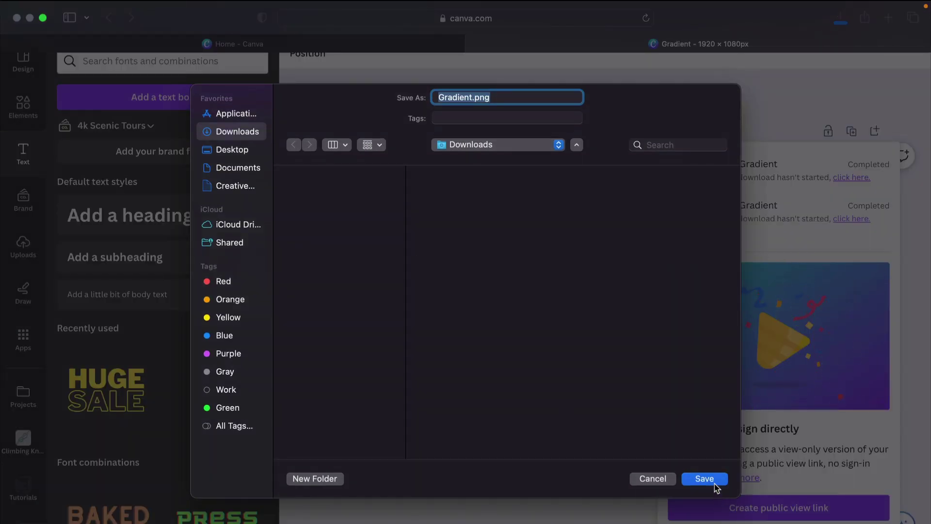
click(713, 482)
click(301, 126)
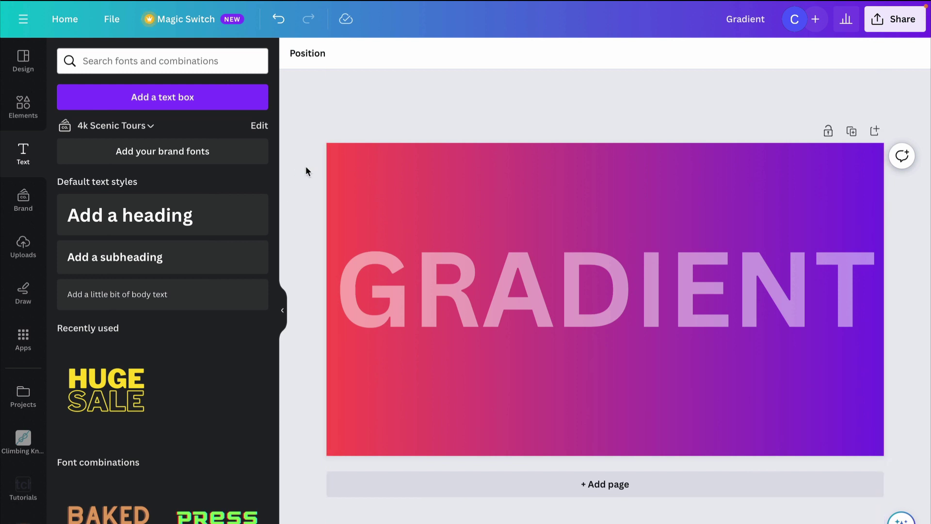
Delete the gradient background and the leftover text box, leaving a white page
click(329, 184)
key(Delete)
click(486, 312)
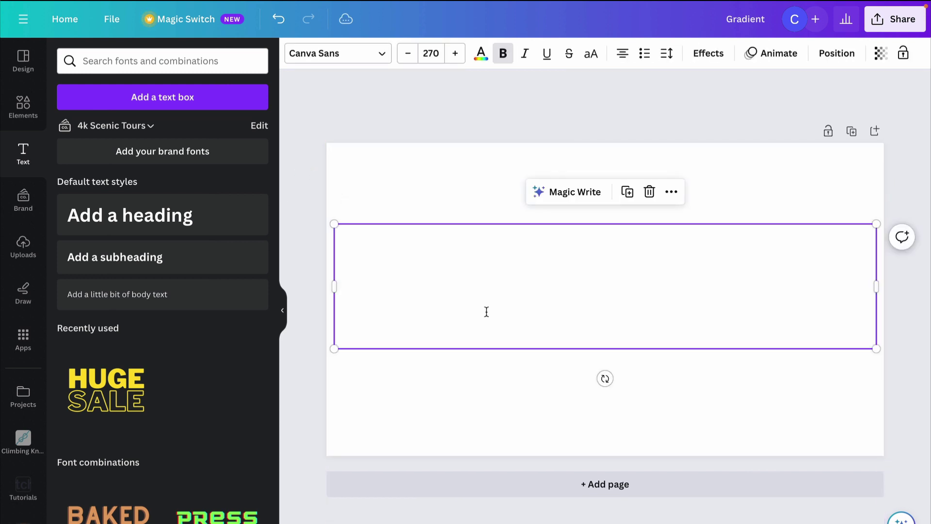
key(Delete)
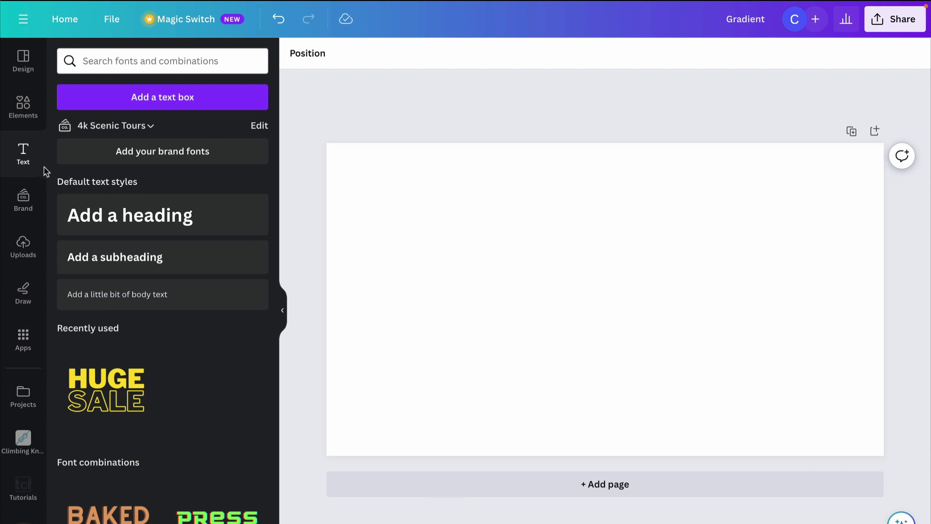
Upload Gradient.png from Downloads, place it and stretch it to fill the page
click(29, 262)
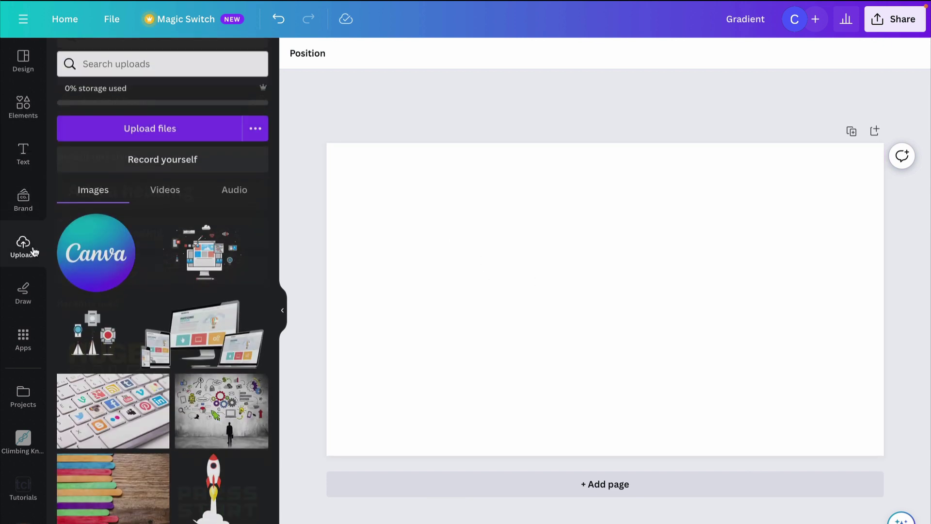
click(138, 128)
click(335, 251)
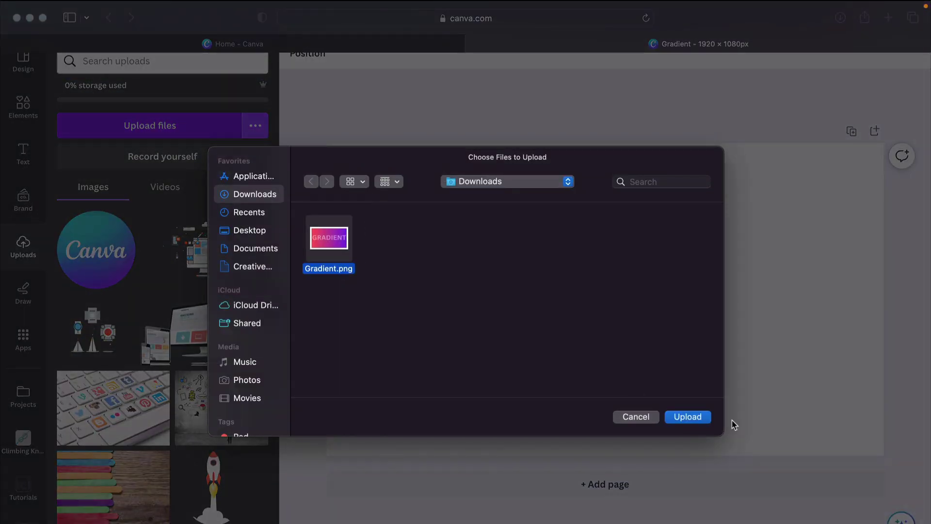
click(702, 420)
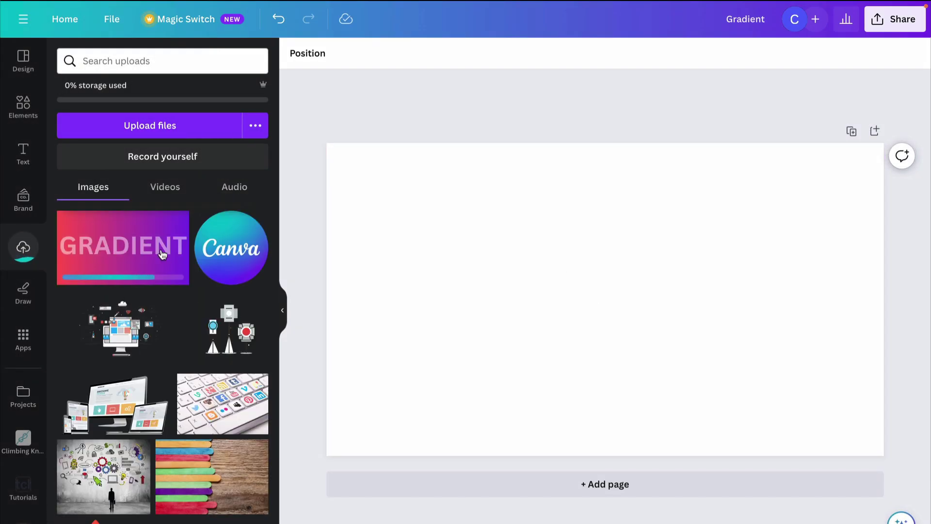
click(161, 250)
drag(509, 270, 435, 224)
drag(737, 373, 878, 461)
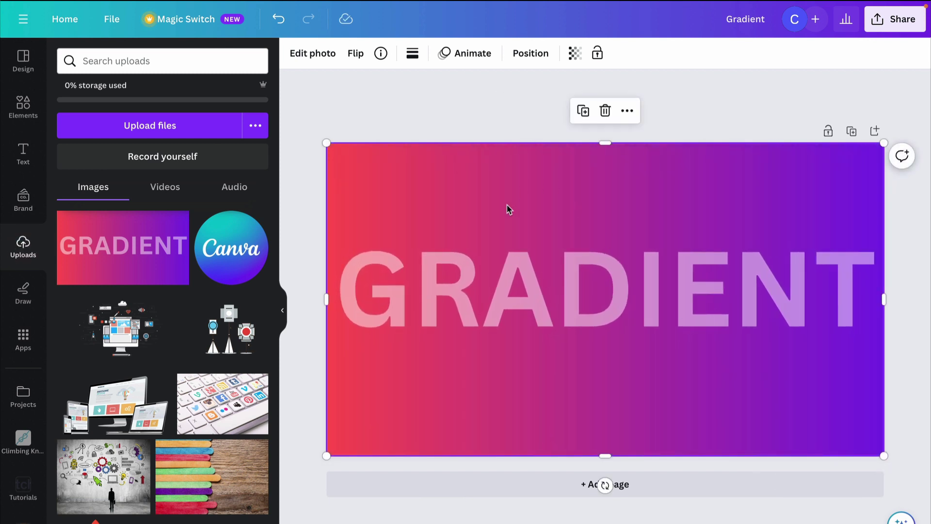
Apply BG Remover to the image and crop top and bottom to the letters, leaving a 1920 × 425 strip
click(318, 64)
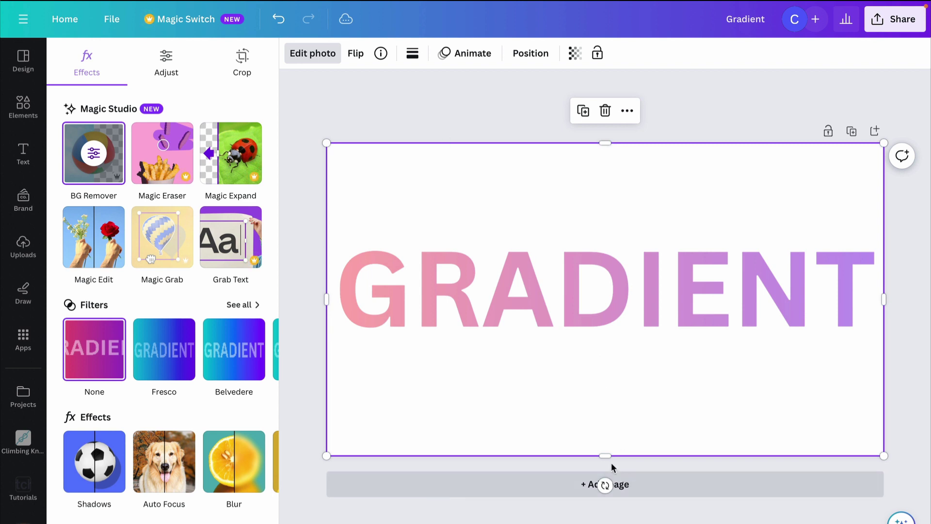
drag(605, 456, 601, 321)
drag(604, 168, 601, 242)
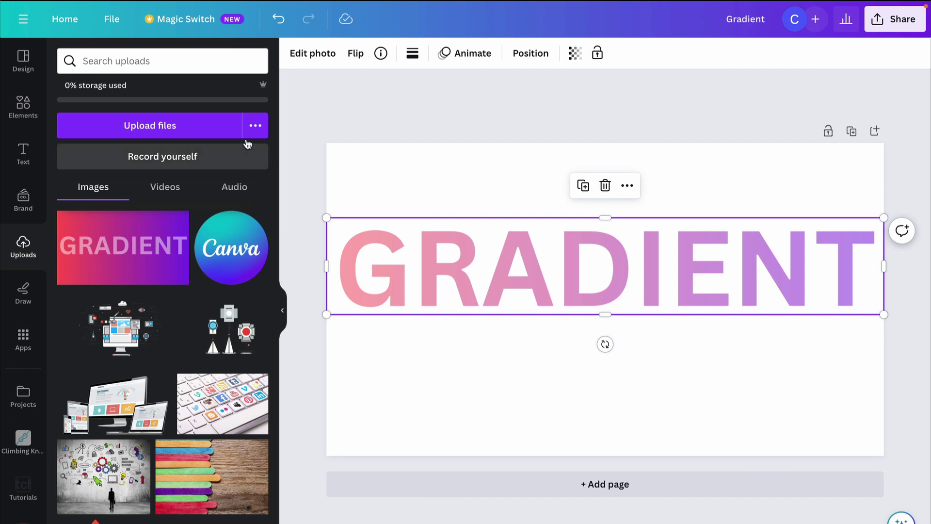
Set the GRADIENT image's vibrance and saturation both to 100 in Adjust
click(311, 52)
click(164, 59)
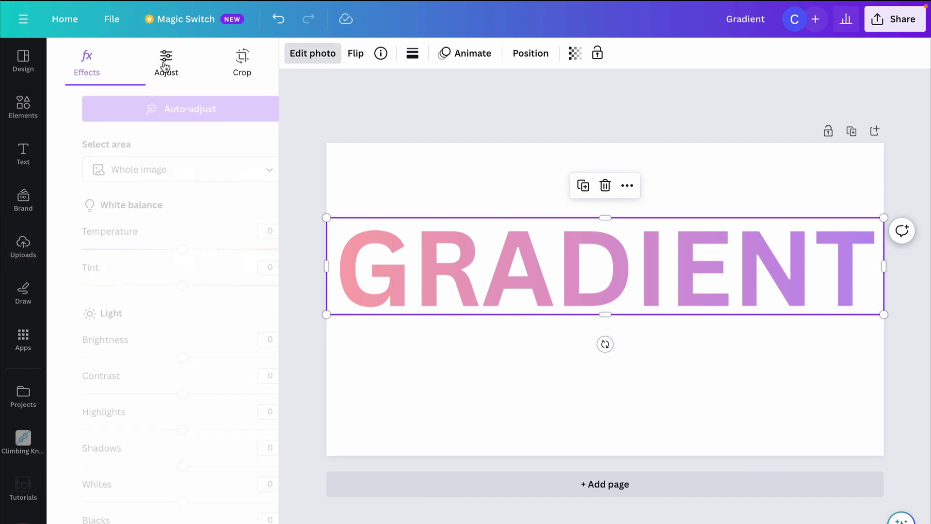
scroll(197, 310, down, 5)
scroll(197, 325, down, 1)
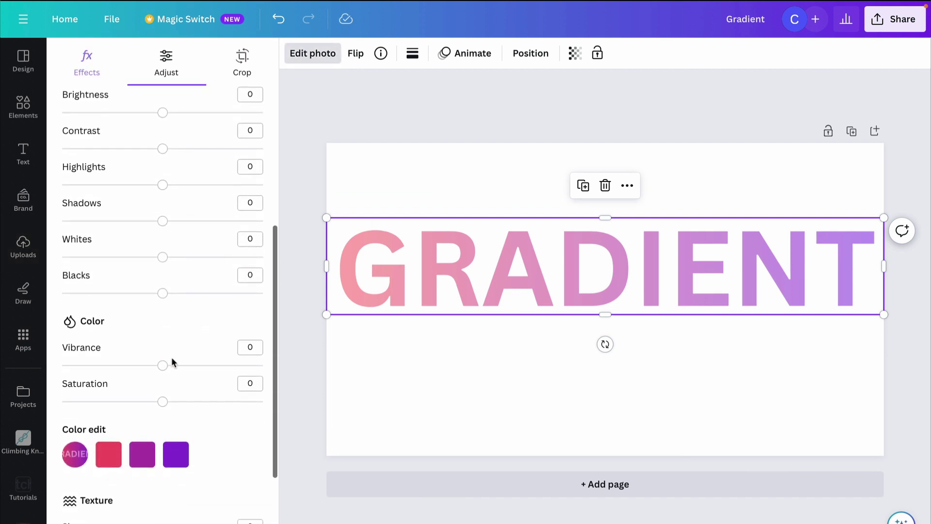
drag(165, 365, 270, 364)
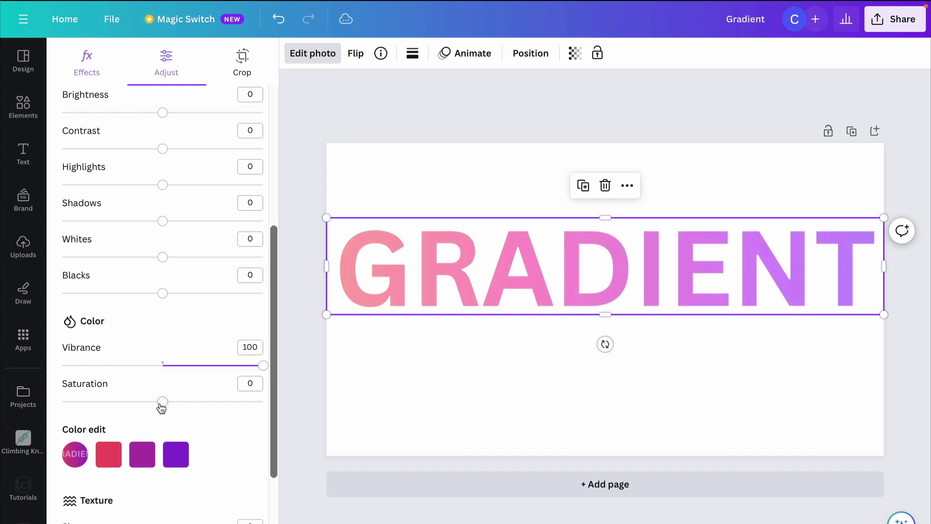
drag(161, 408, 247, 408)
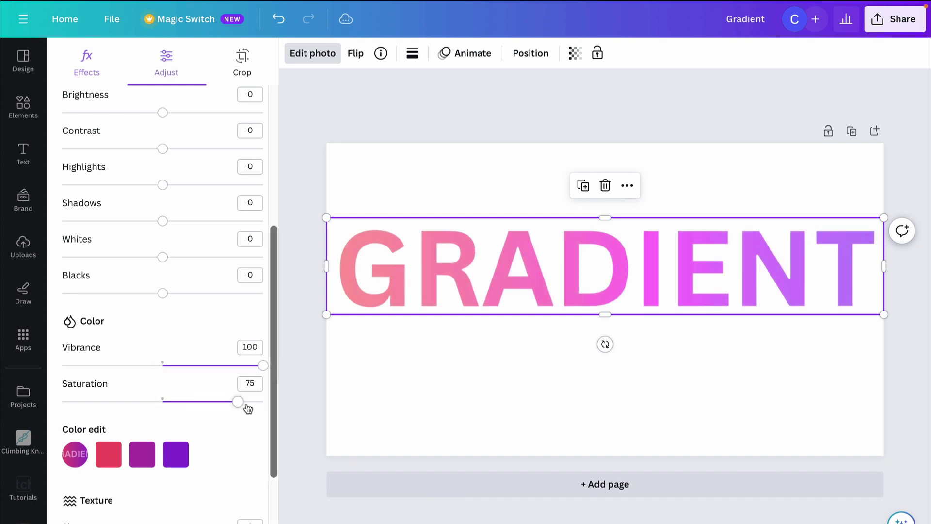
click(302, 106)
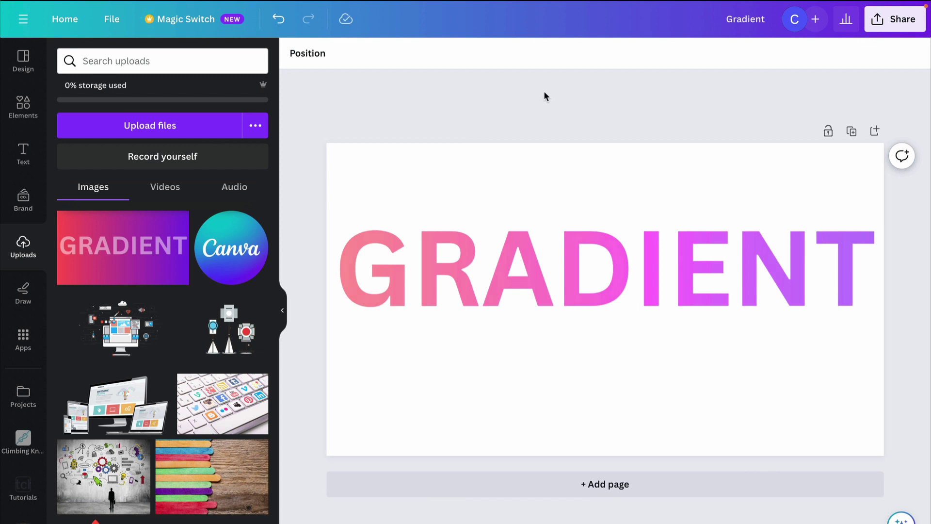
Open Elements and page the Recently used carousel forward and back
click(24, 105)
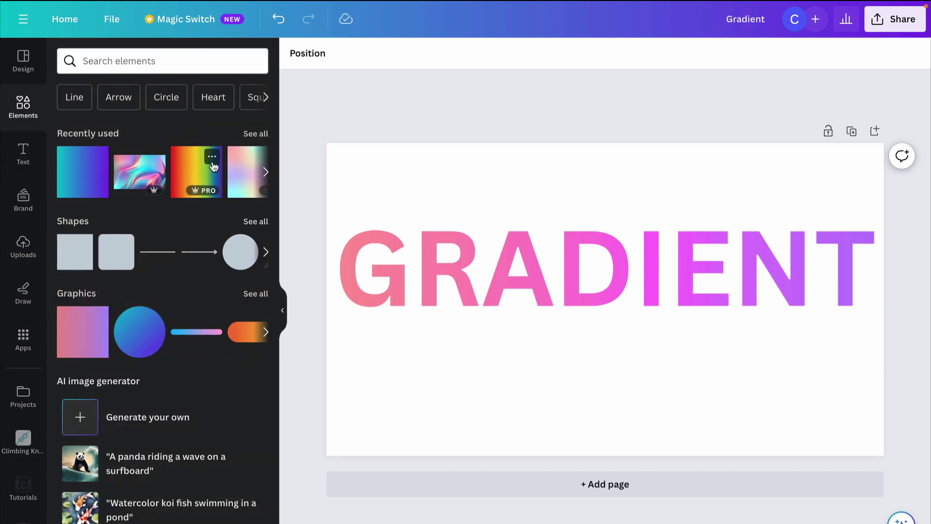
click(265, 172)
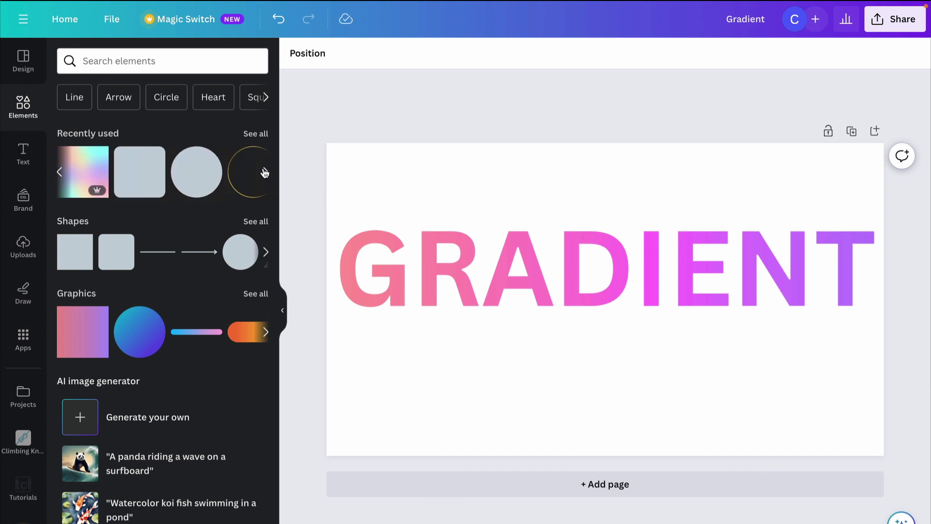
click(60, 173)
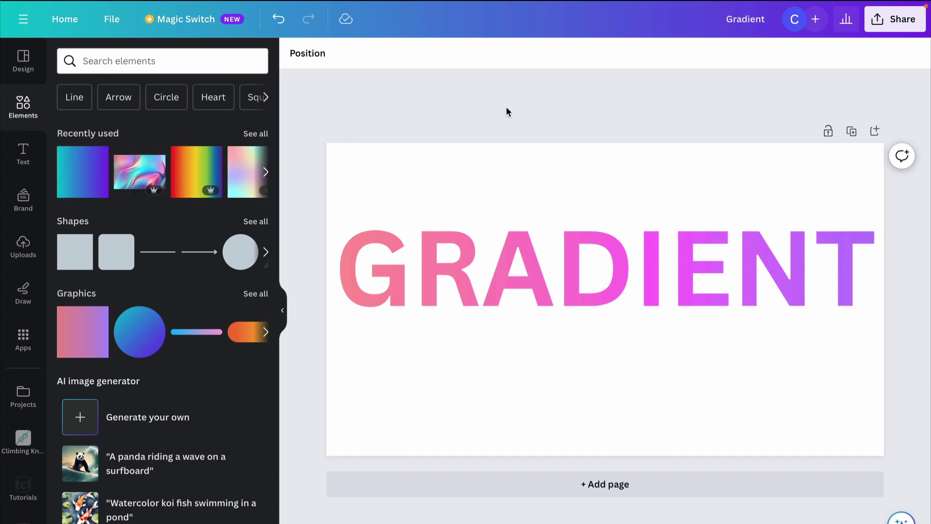